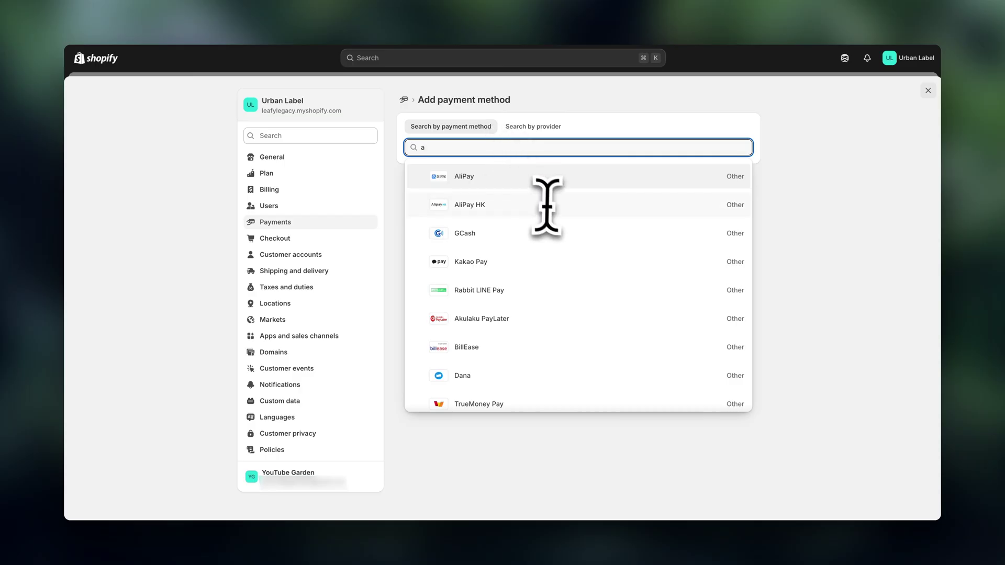
Scroll the Shopify Home dashboard to the sessions chart and the setup guide (2 of 5 tasks complete)
scroll(545, 207, down, 5)
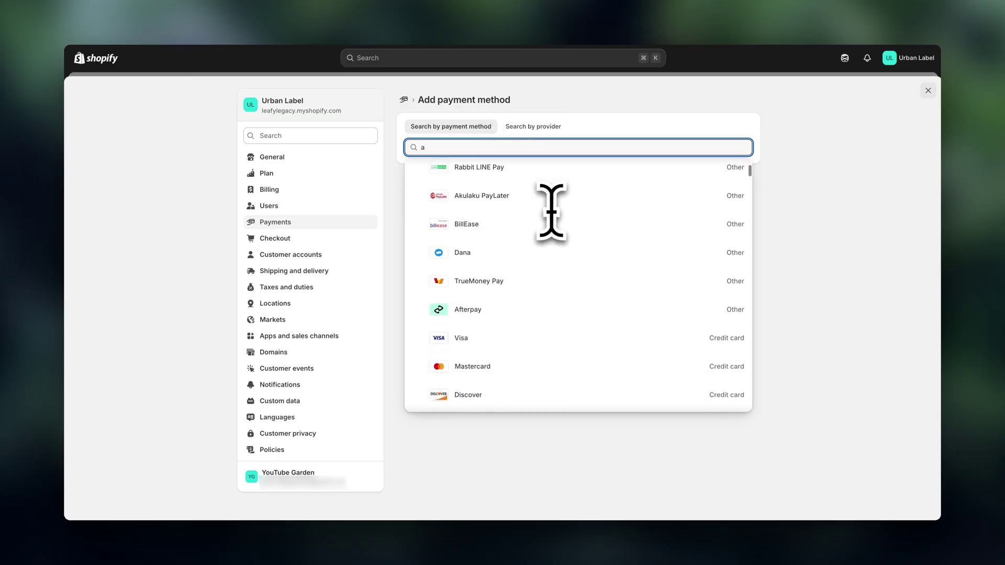
scroll(552, 210, down, 3)
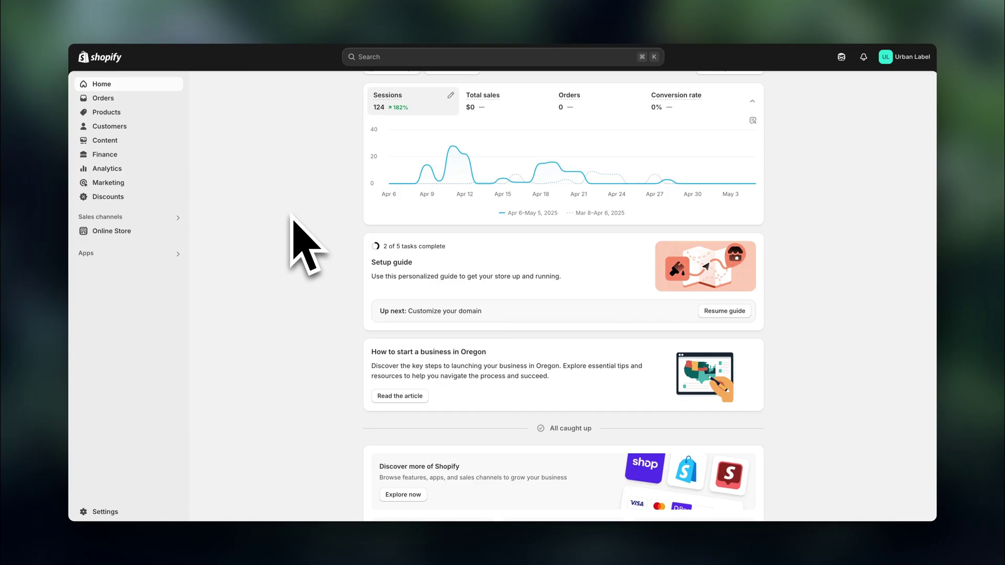
Open Settings > Payments and scroll down to Shopify Payments and the active PayPal method
click(105, 511)
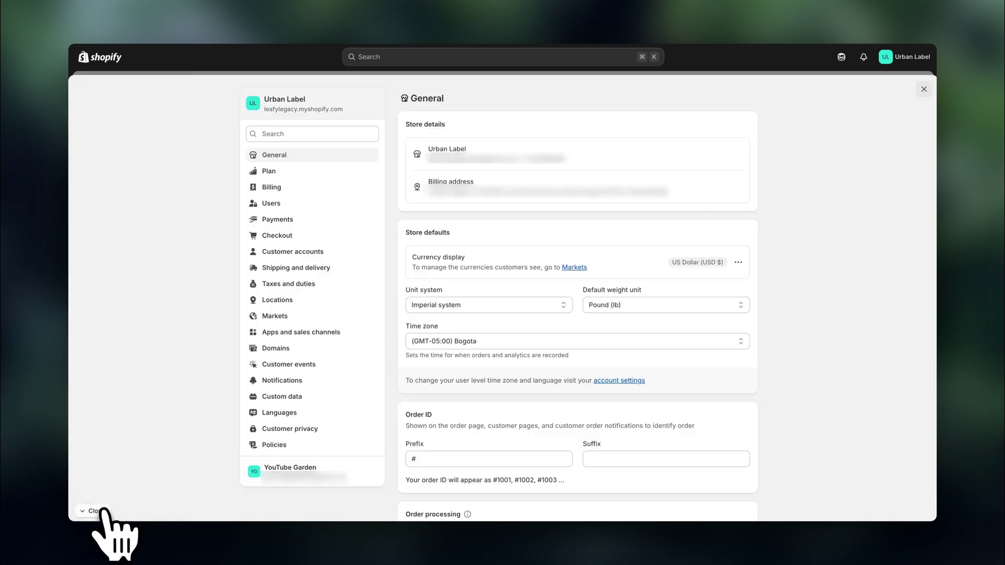
click(277, 220)
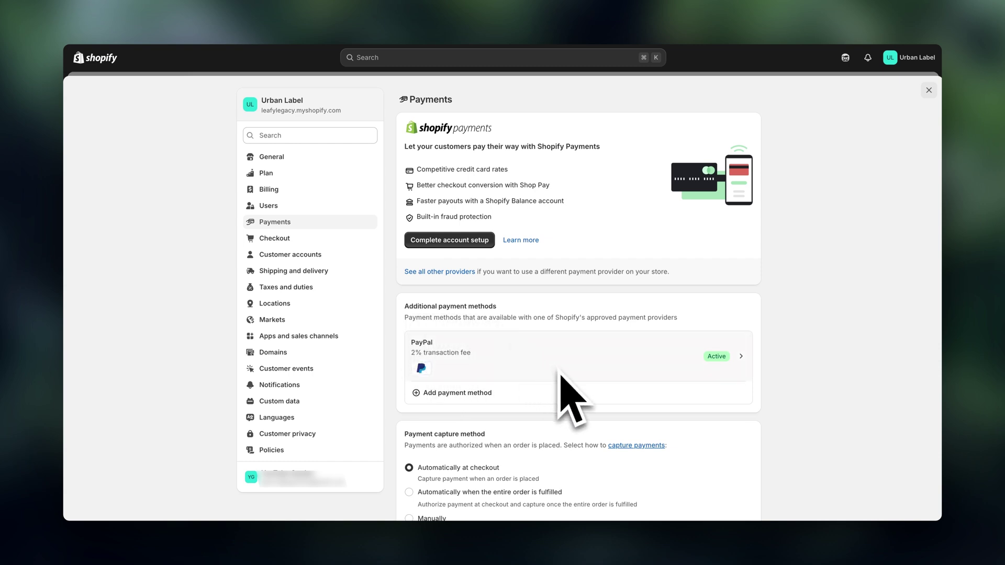
scroll(560, 377, down, 4)
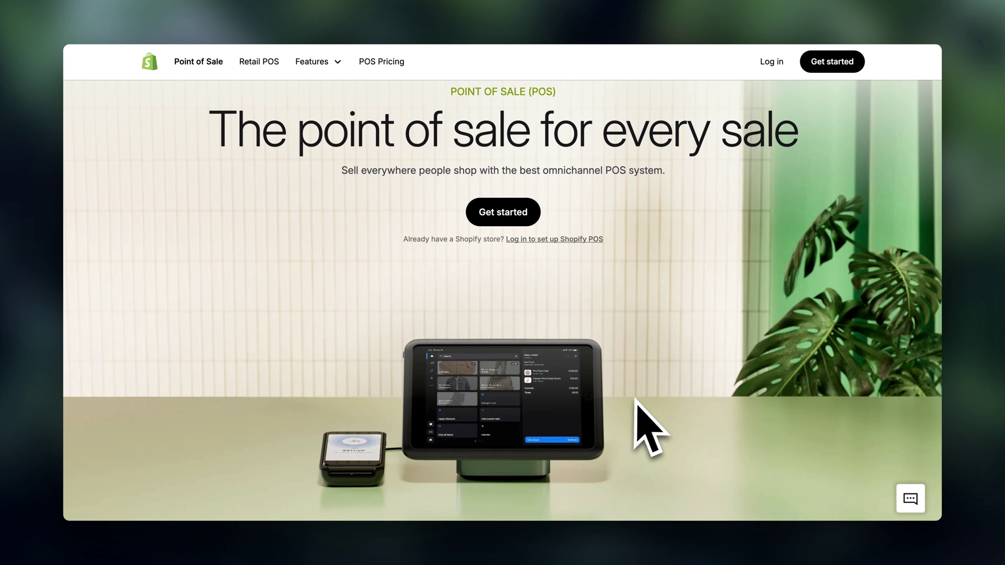
Scroll the Shopify POS page down to the 'Selling the way it should be' section
scroll(642, 427, down, 8)
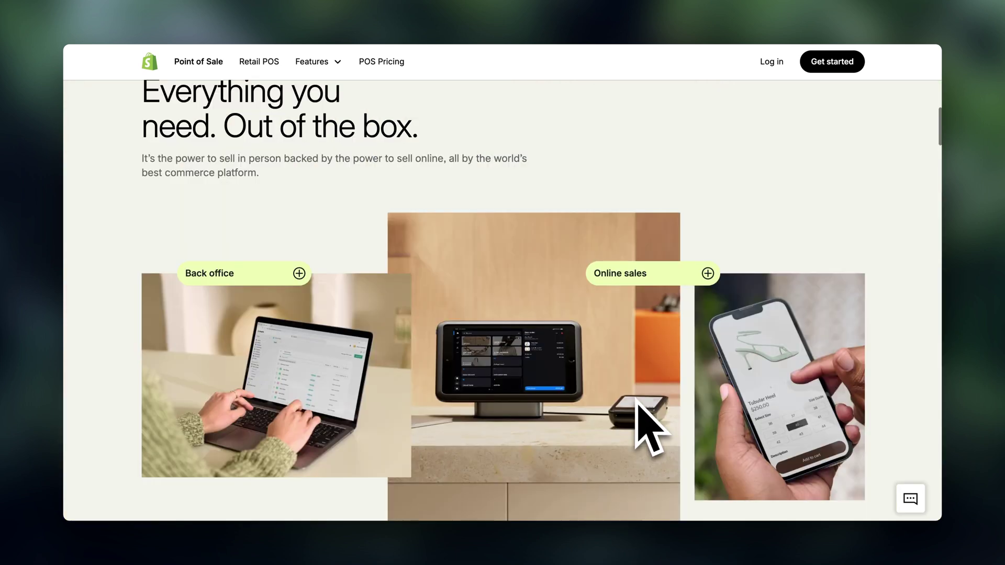
scroll(636, 399, down, 8)
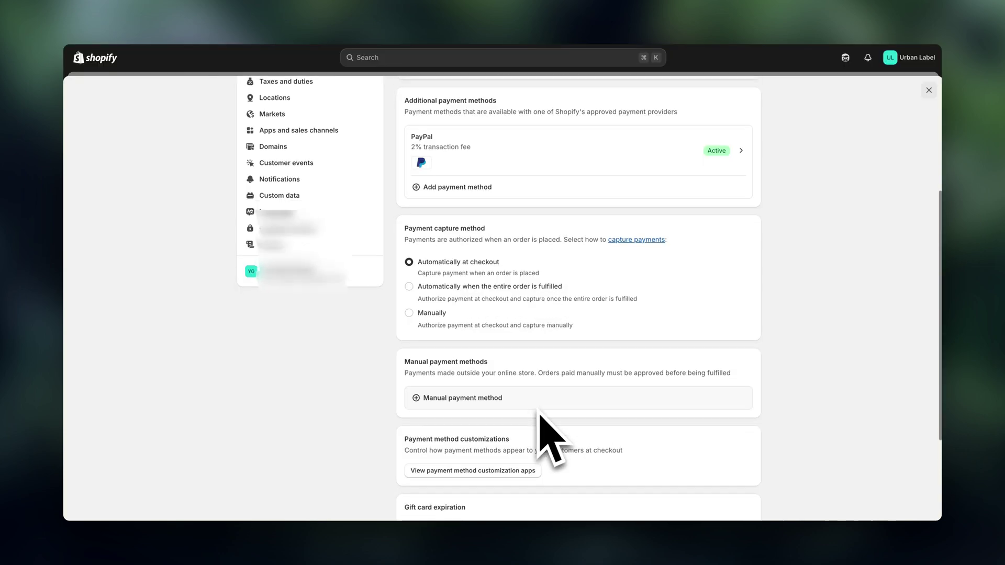
Scroll the Payments settings down to Apple wallet passes, then back up to the top
scroll(545, 421, down, 2)
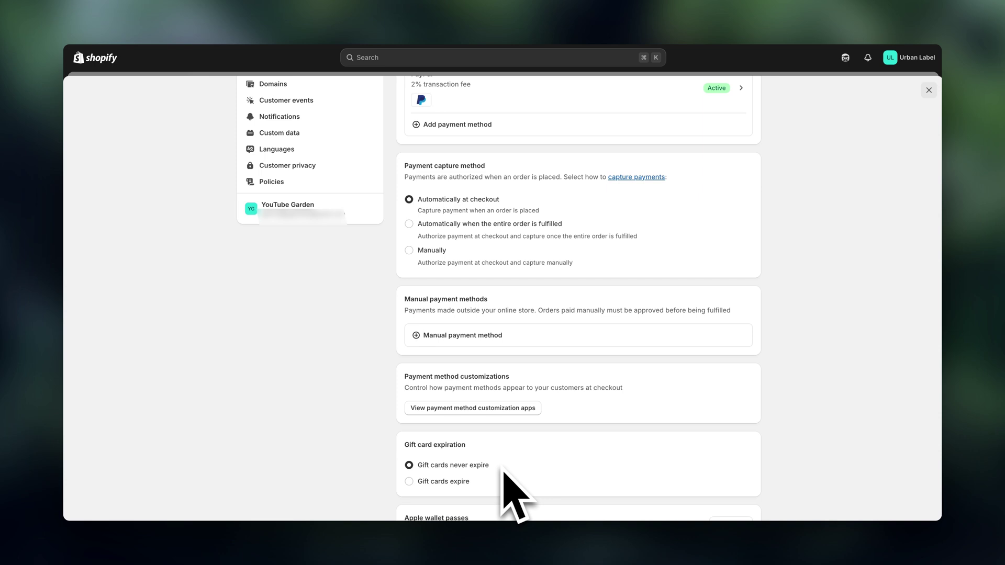
scroll(513, 496, down, 2)
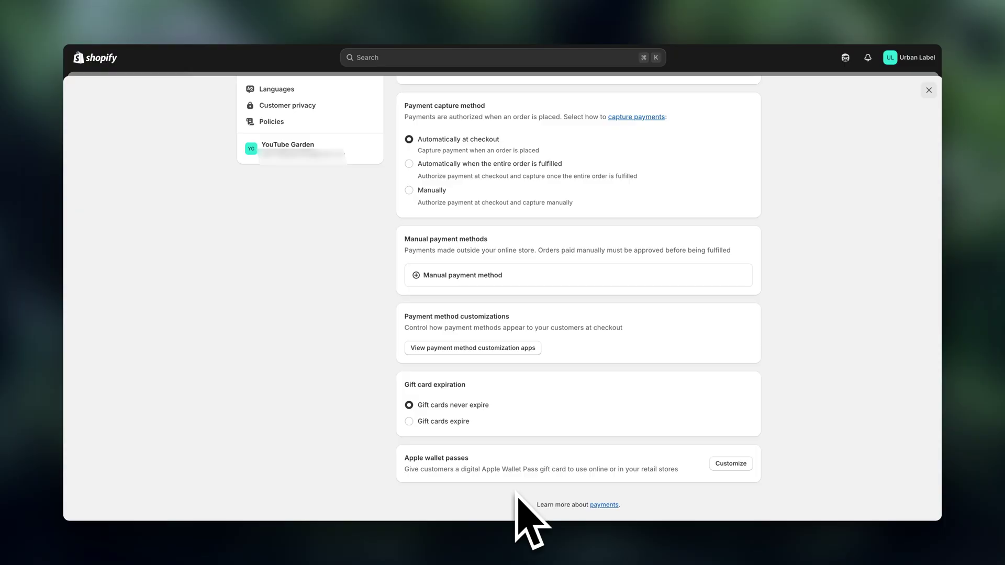
scroll(518, 495, up, 6)
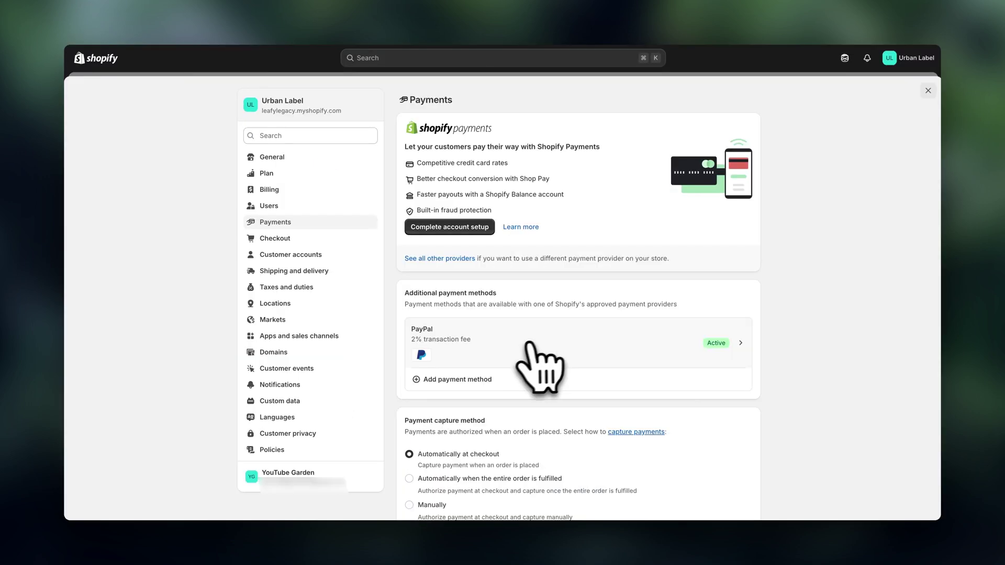
Search Add payment method for 'a' and browse matches like AliPay, Klarna and Visa Electron
click(463, 379)
click(507, 153)
text(a)
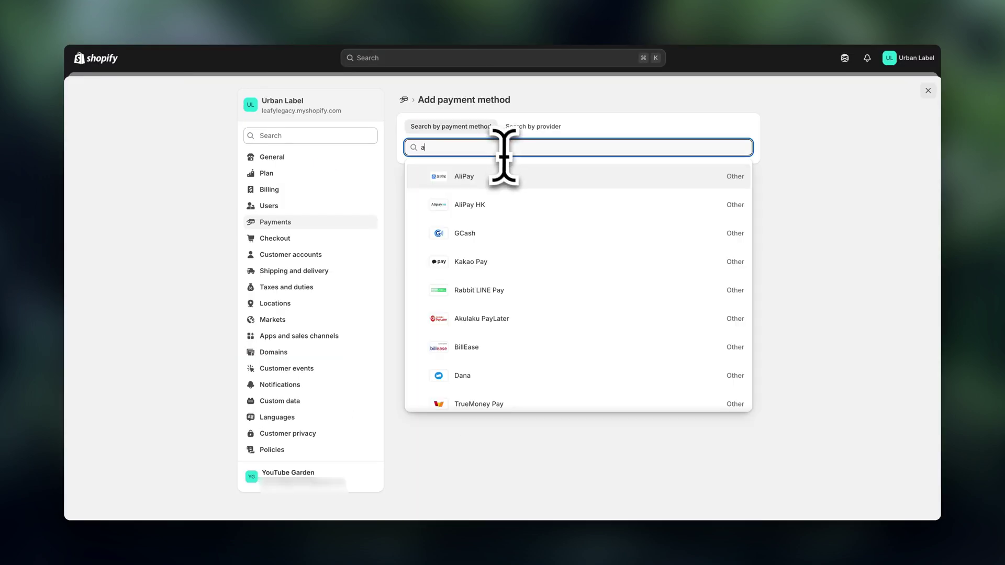
scroll(547, 207, down, 5)
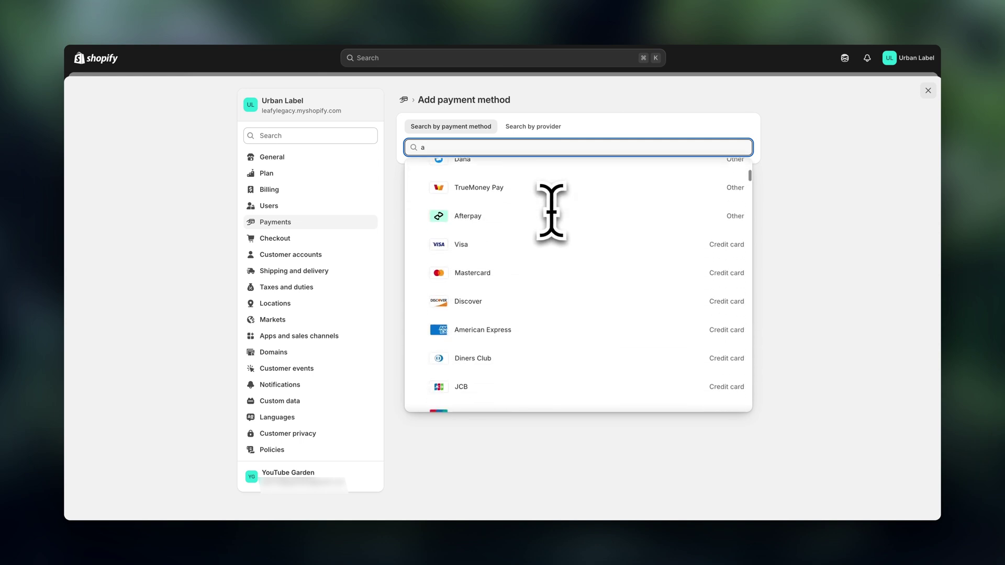
scroll(552, 211, down, 5)
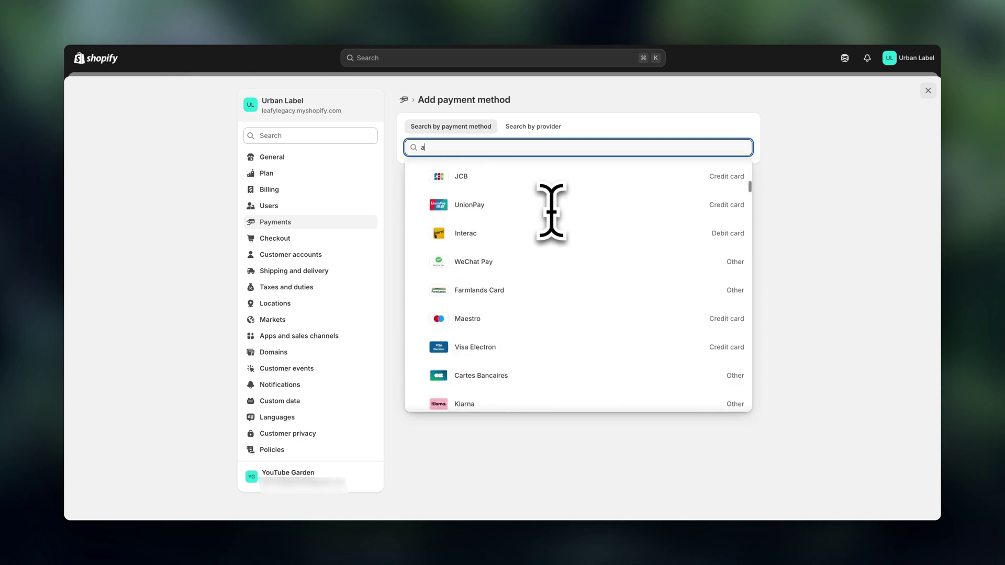
scroll(552, 211, down, 2)
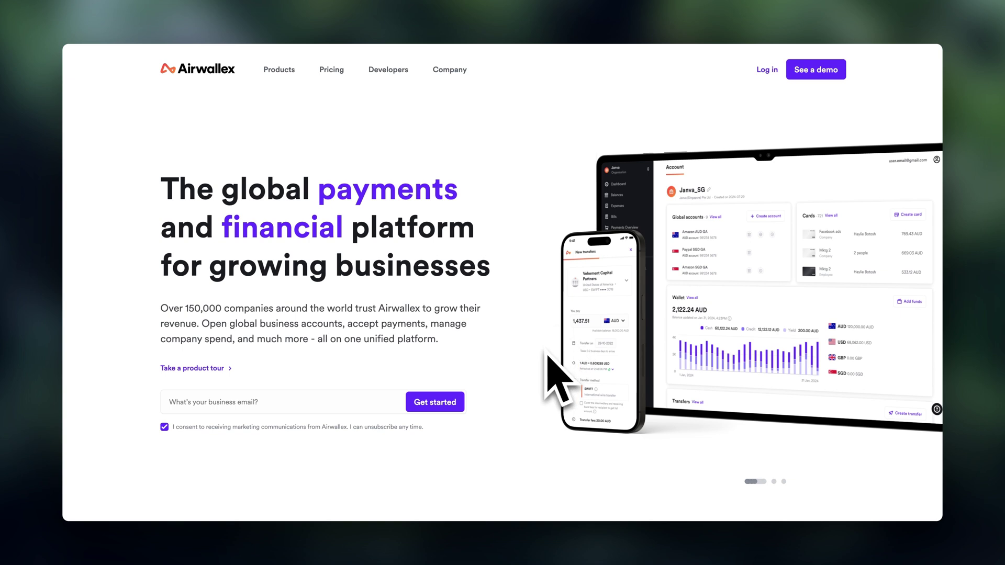
Scroll the Airwallex homepage to Business Accounts: local accounts in 20+ currencies, transfers to 150+ countries
scroll(550, 360, down, 10)
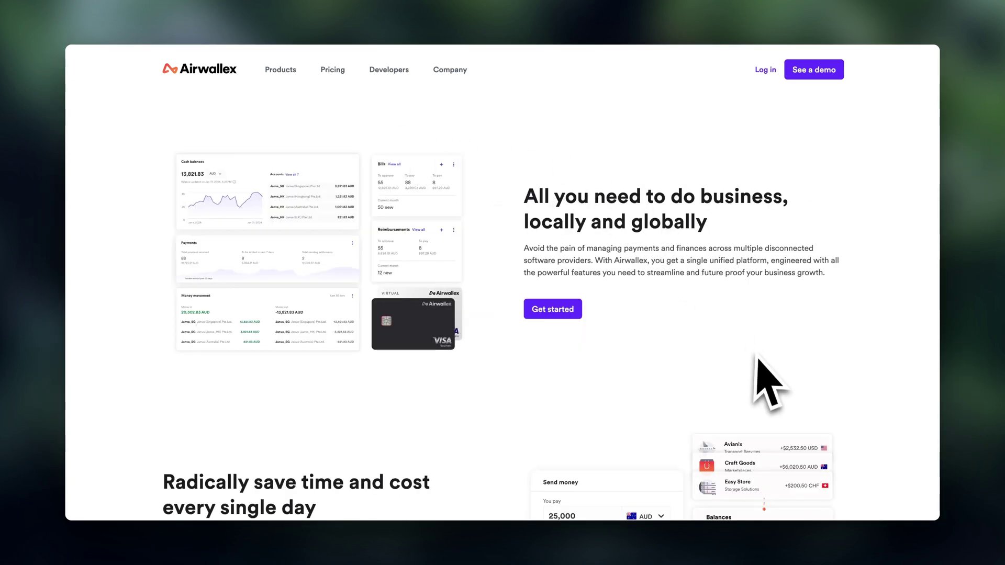
scroll(756, 366, down, 2)
scroll(768, 385, down, 2)
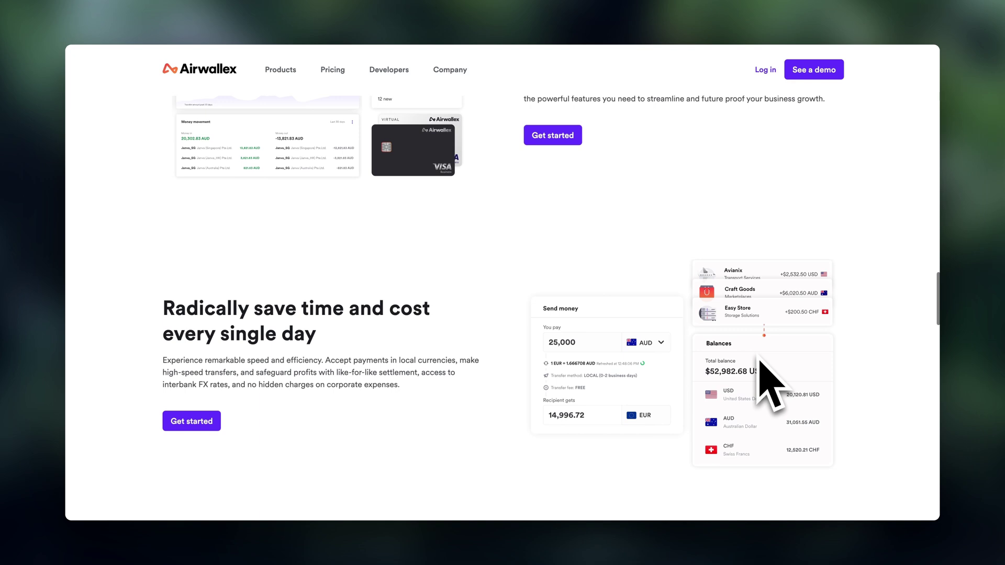
scroll(759, 359, down, 7)
scroll(758, 361, down, 6)
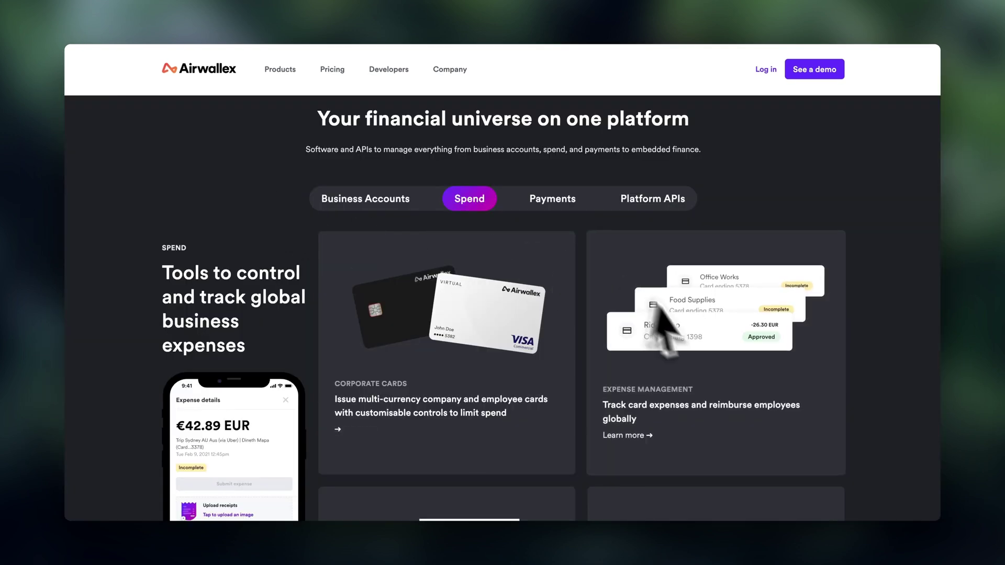
scroll(712, 356, down, 2)
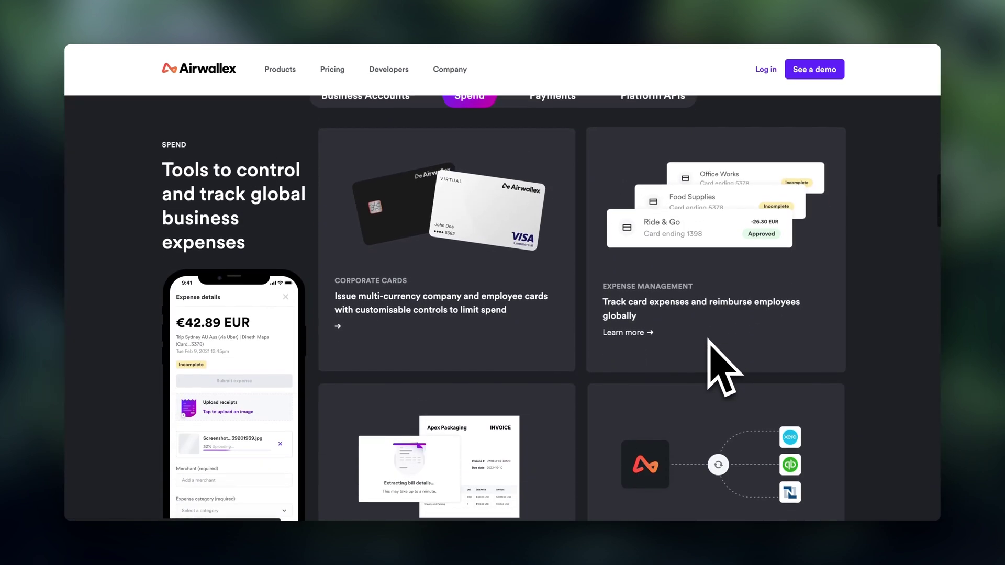
scroll(723, 367, down, 2)
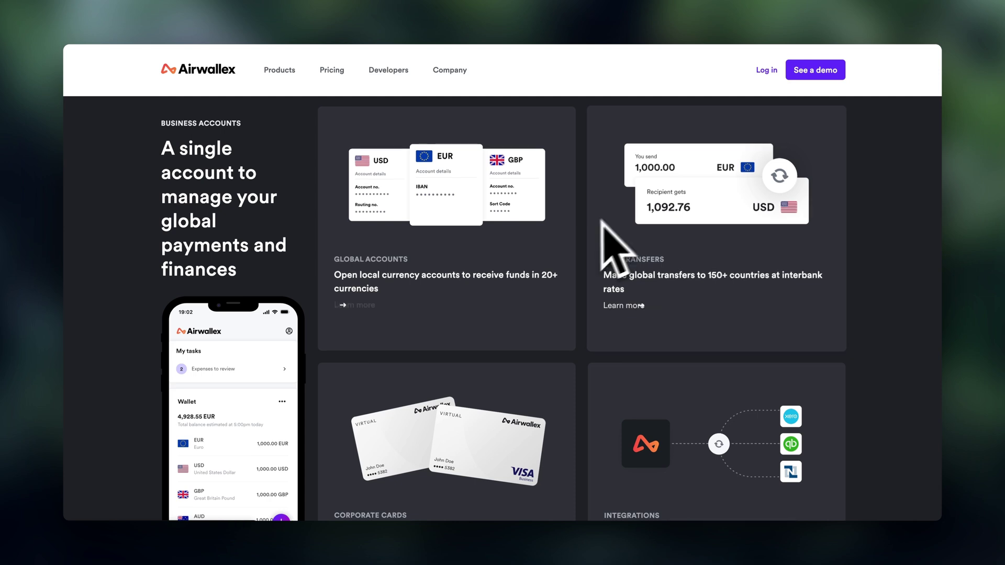
scroll(271, 477, down, 2)
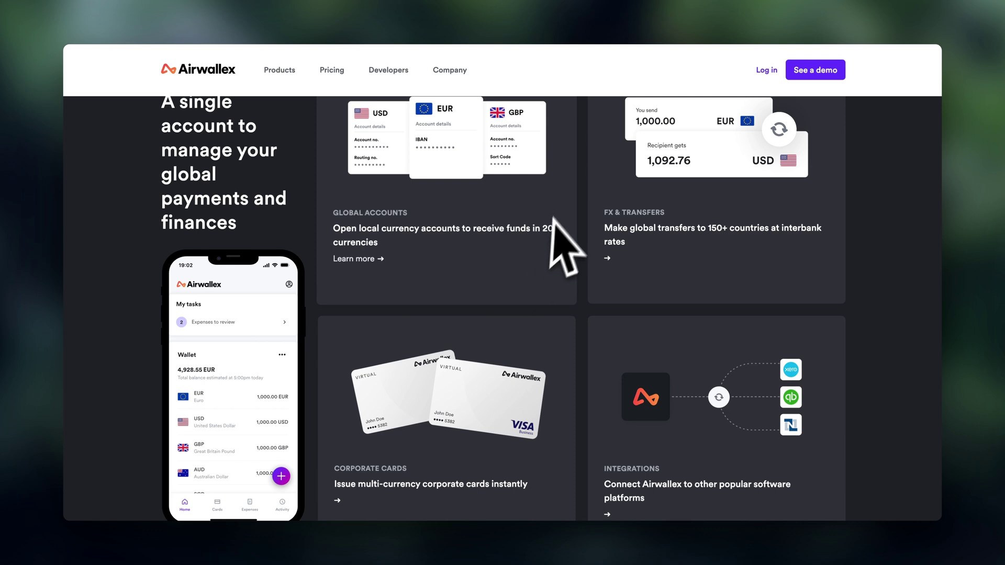
scroll(561, 202, up, 4)
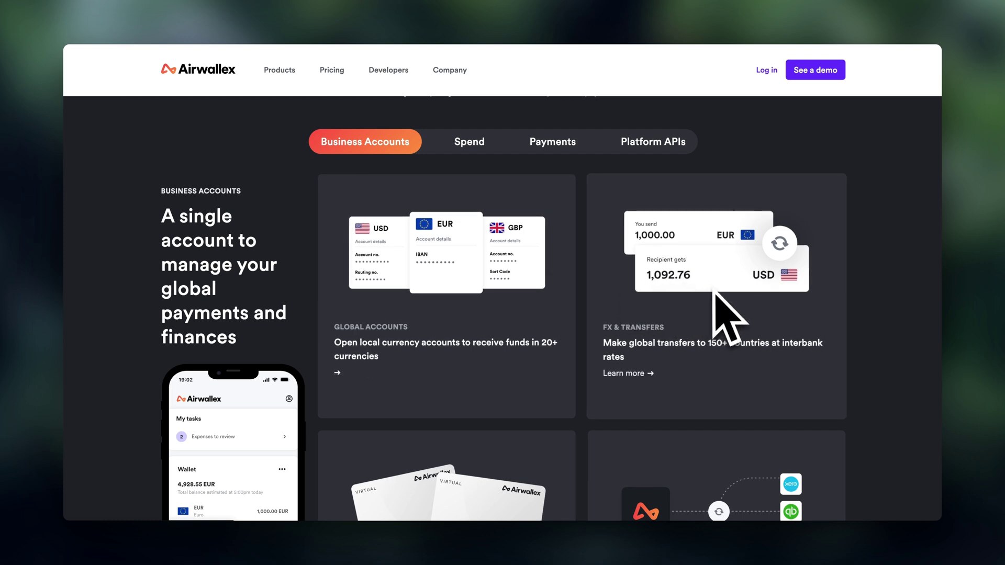
Open the Payment Plugins card under the Payments tab to reach Airwallex's no-coding Shopify page
click(554, 148)
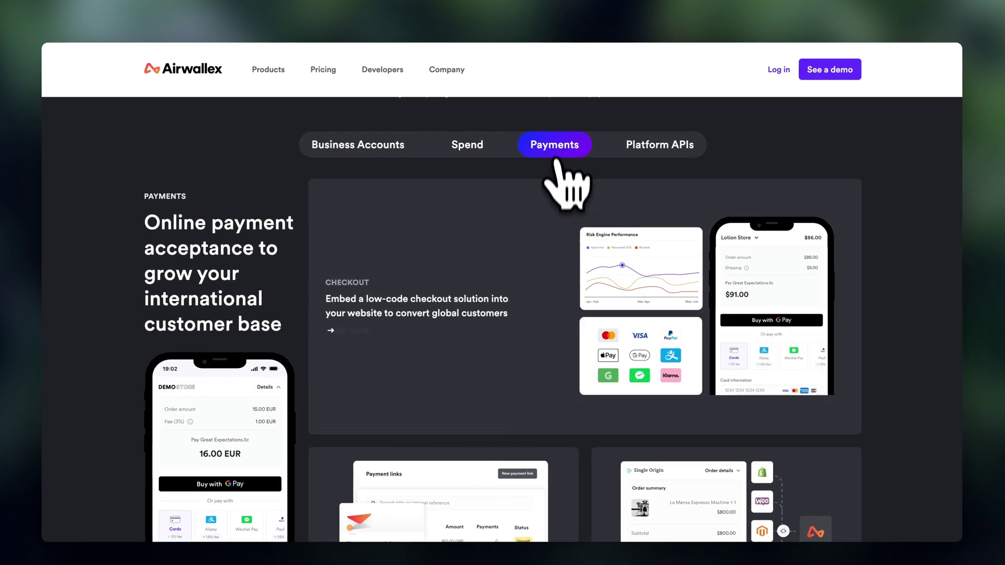
scroll(579, 278, down, 2)
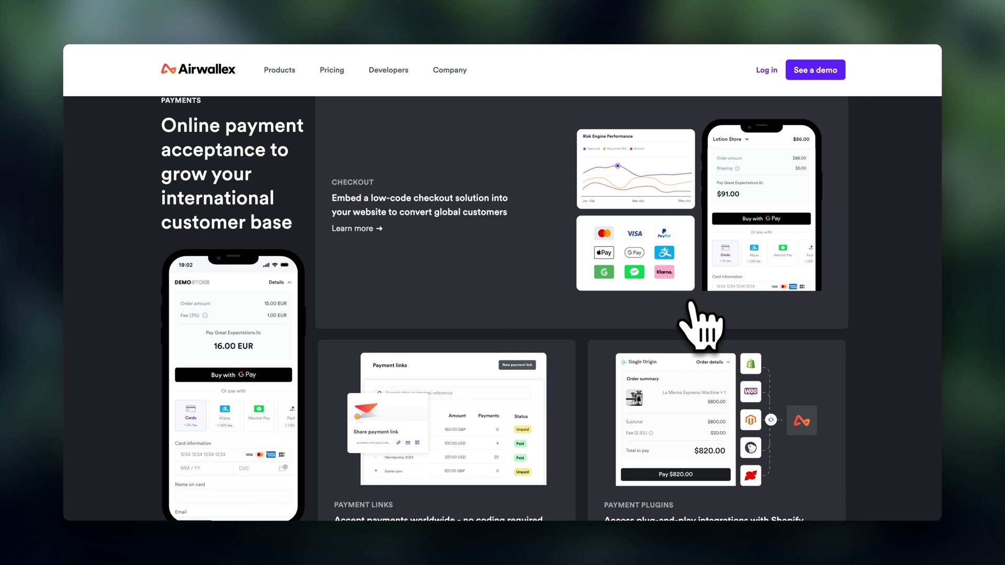
scroll(702, 325, down, 2)
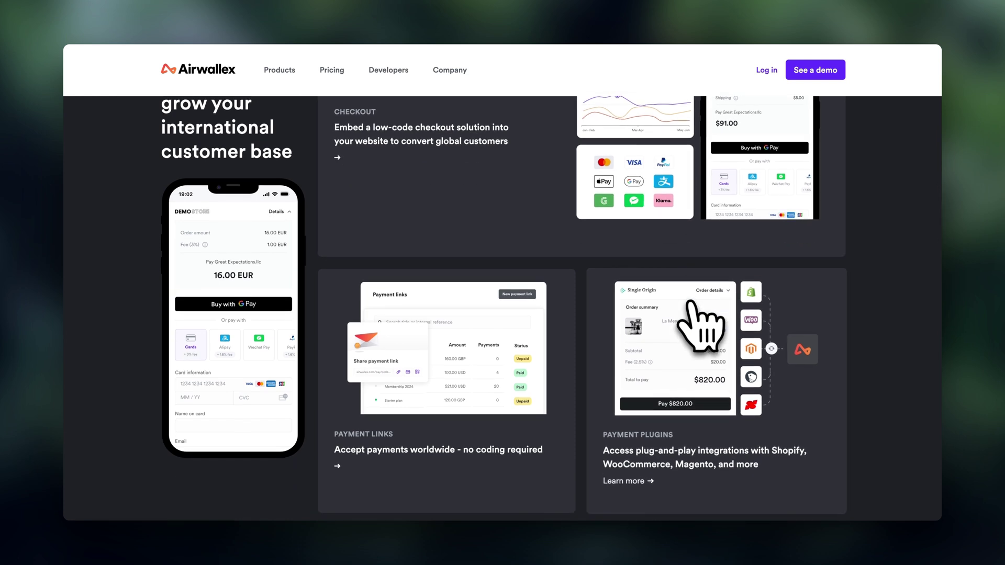
click(811, 419)
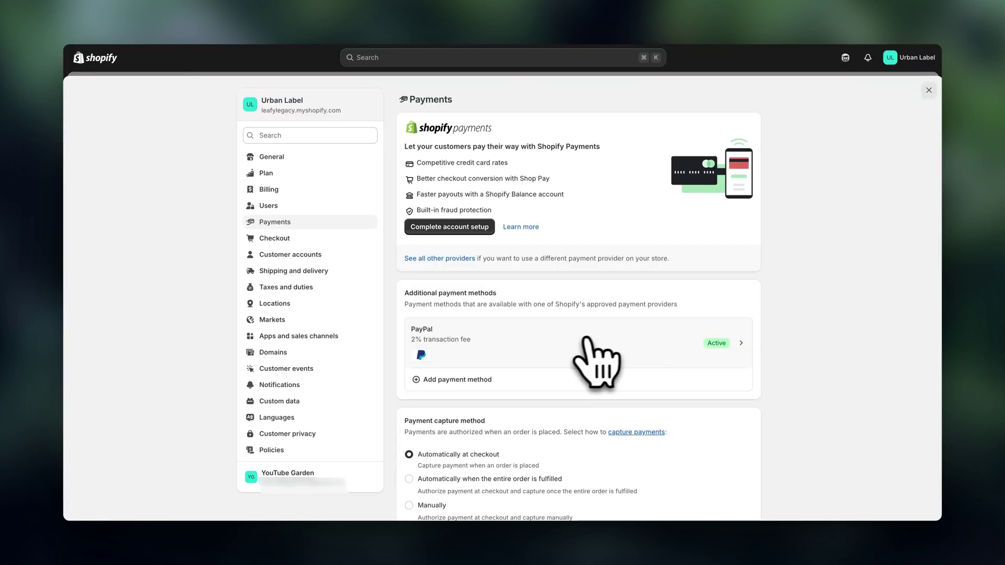
Search Add payment method for 'airwallex' and select Airwallex - Cards and Local Payment Methods
click(471, 379)
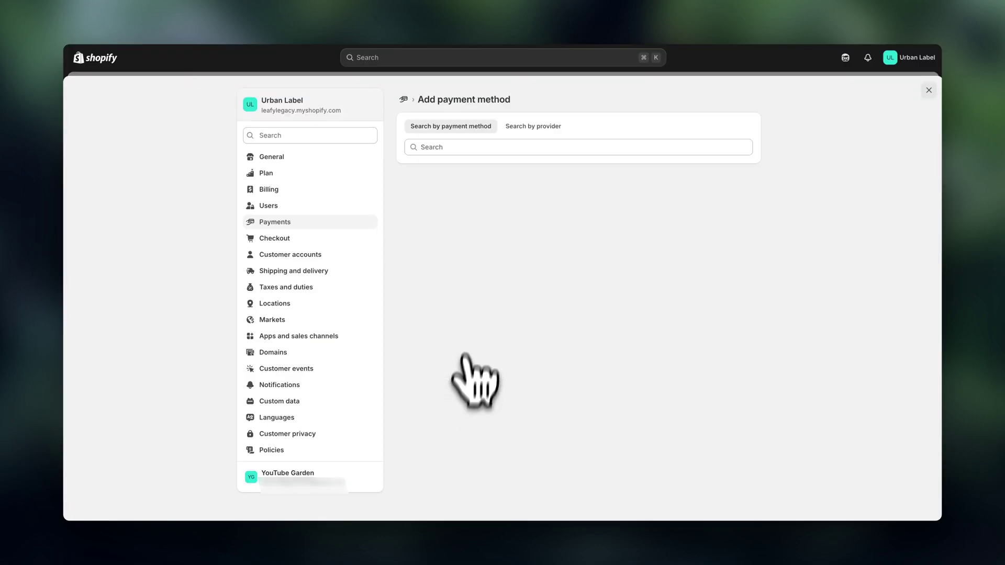
click(544, 147)
text(airwallex)
click(570, 178)
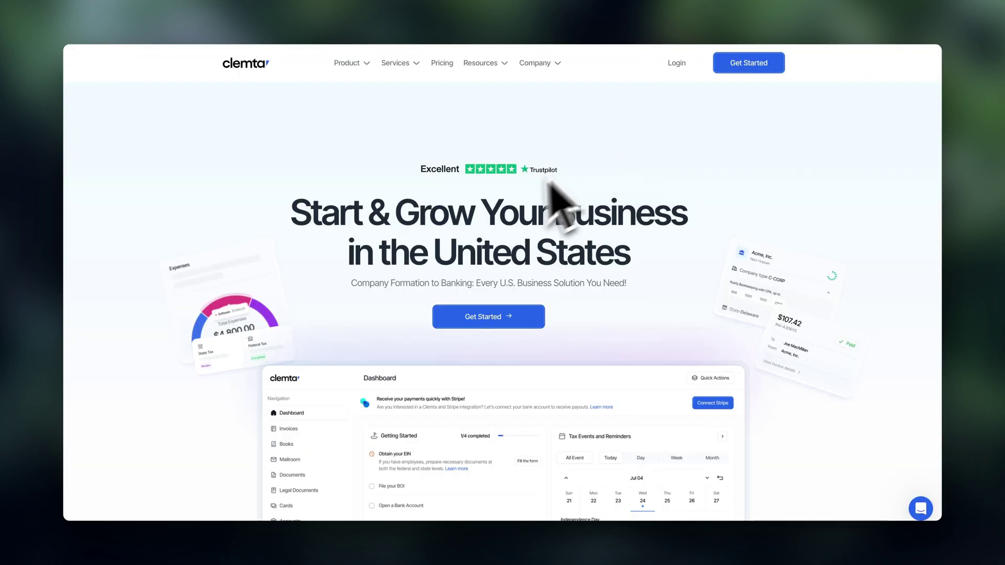
Scroll the Clemta homepage past the dashboard preview to the 'Cool Things You Can Do With An LLC' article
scroll(659, 343, down, 3)
scroll(661, 343, down, 2)
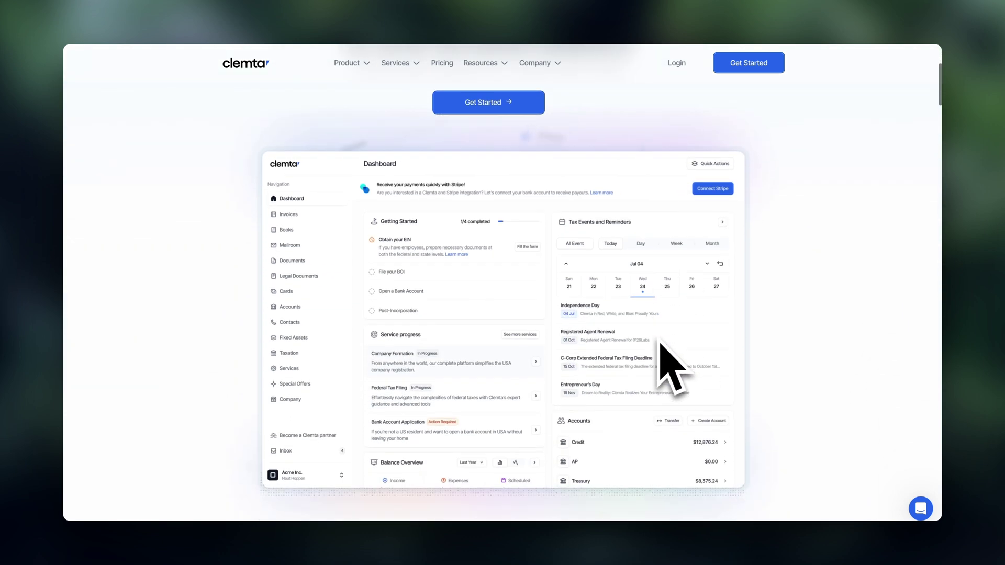
scroll(672, 366, down, 8)
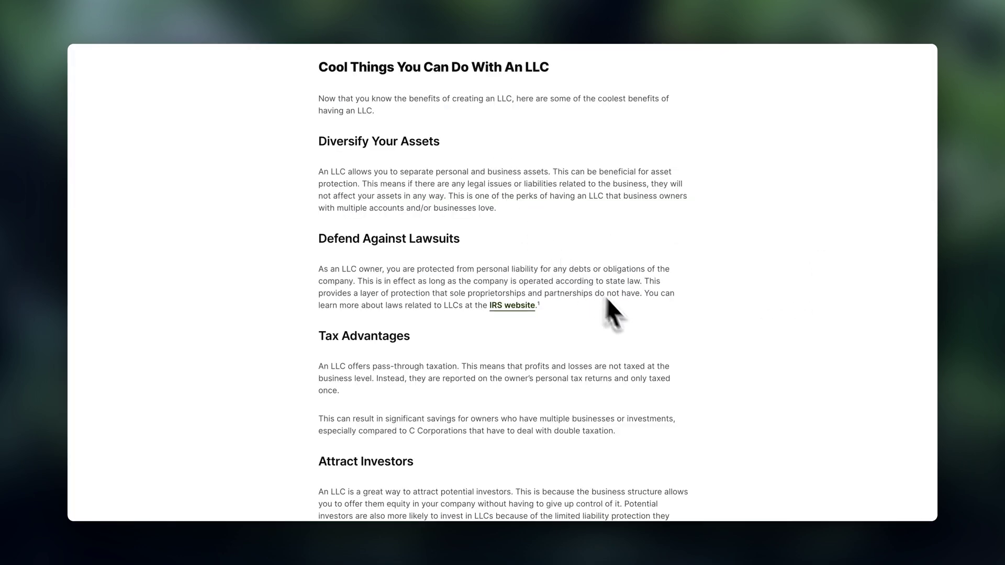
Scroll through the 'Cool Things You Can Do With An LLC' article on the Clemta site
scroll(623, 314, down, 3)
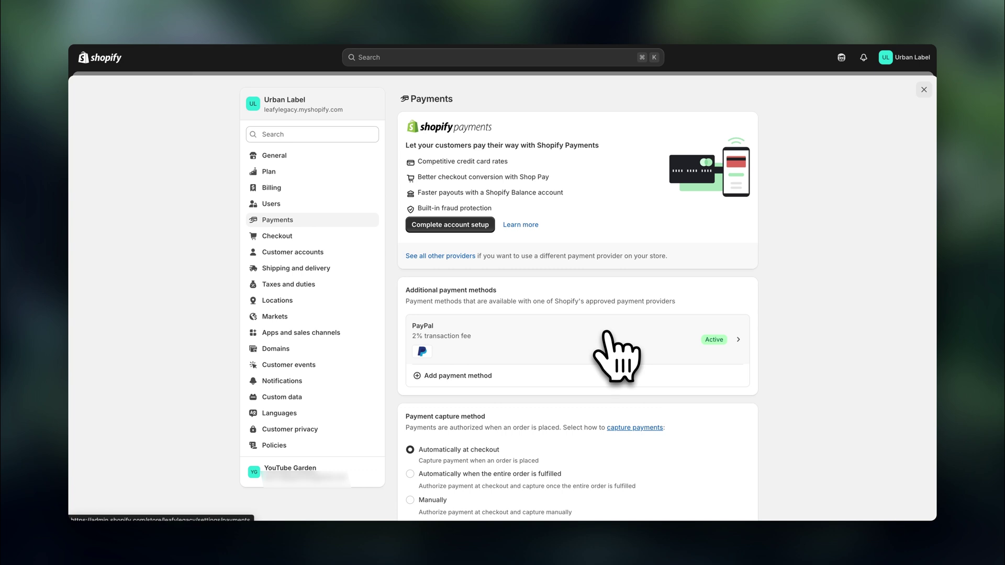
Search providers for 'airwallex' under Add payment method and select Airwallex - Cards and Local Payment Methods
click(458, 376)
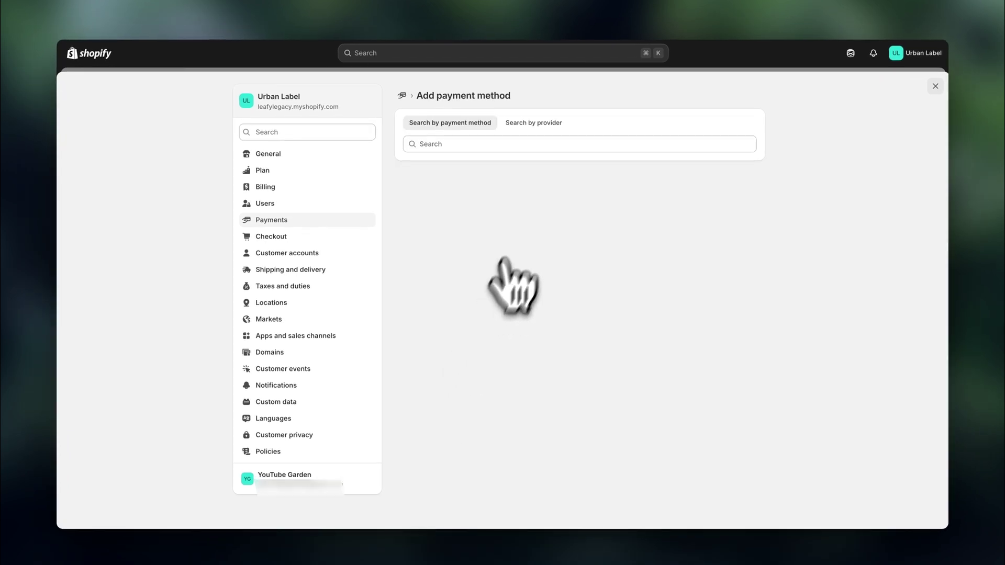
click(539, 124)
click(548, 144)
text(airwallex)
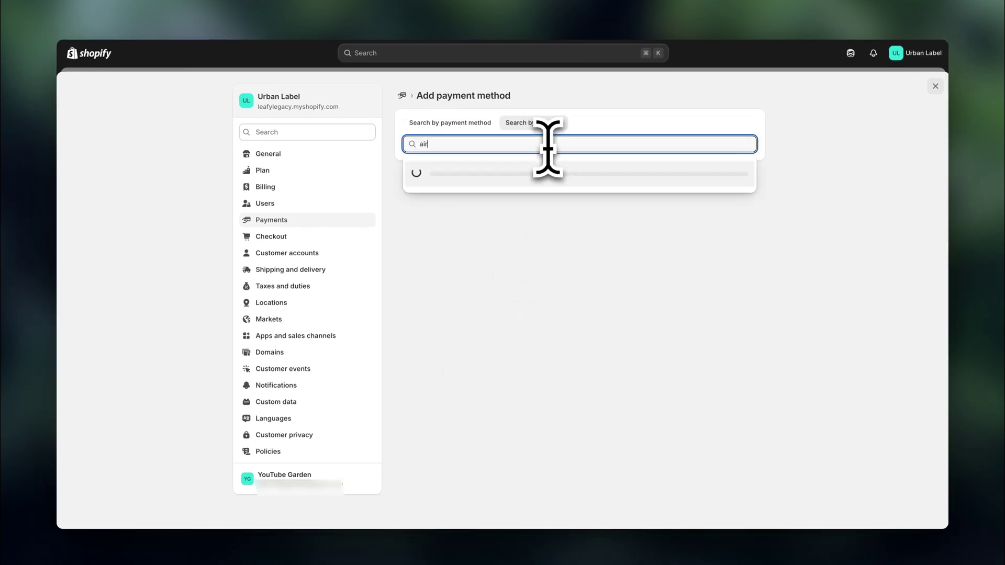
click(579, 172)
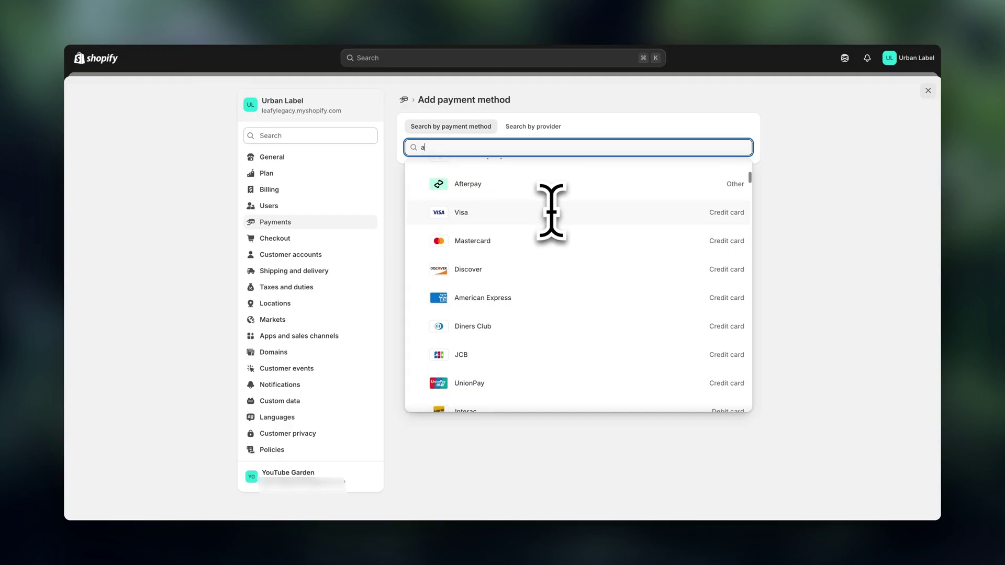
Scroll down the Add payment method results showing JCB, UnionPay, Interac, WeChat Pay and Klarna
scroll(552, 212, down, 3)
scroll(552, 212, down, 2)
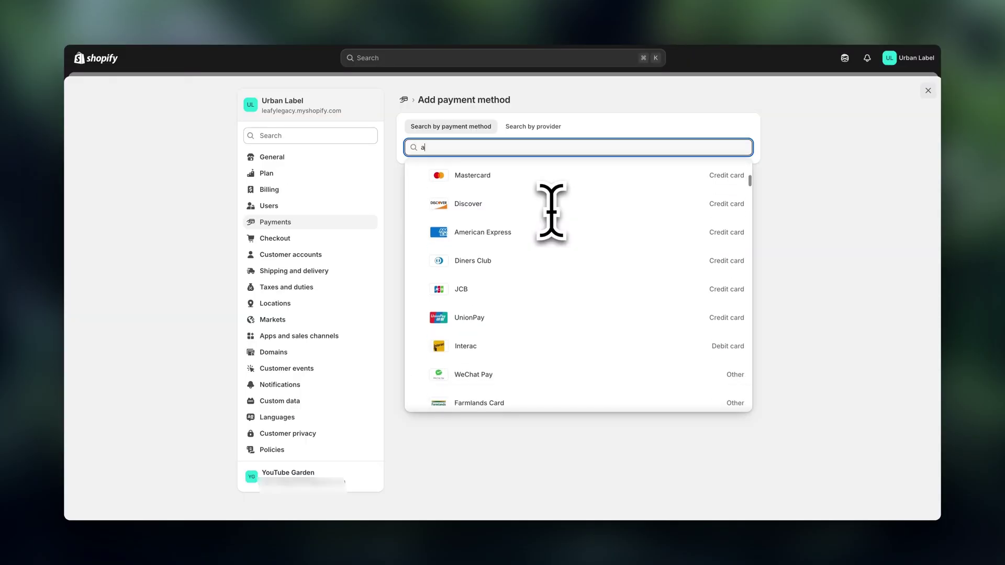
scroll(551, 209, down, 5)
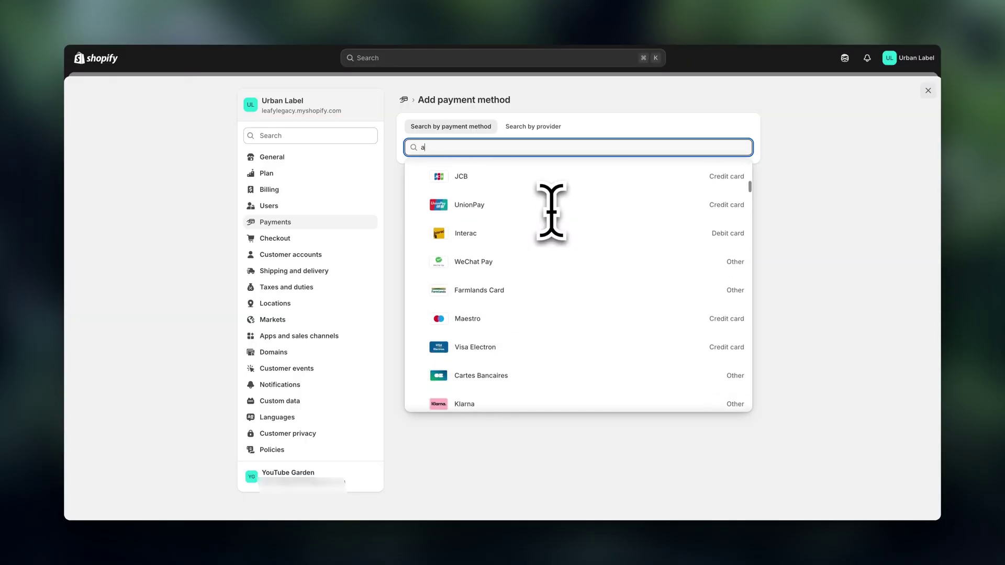